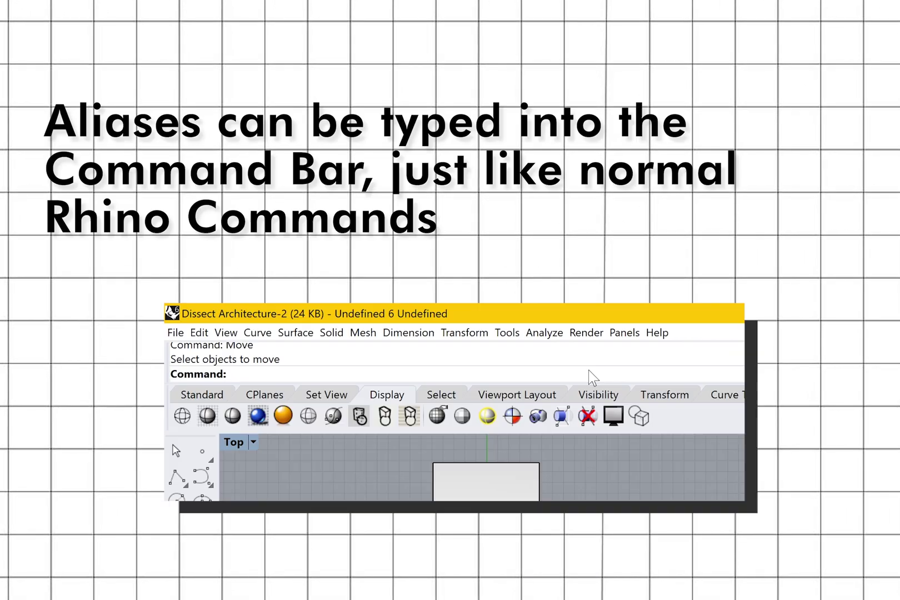
Start Trim with the tr alias, then cancel it.
{"action": "type", "text": "tr"}
{"action": "key", "text": "Return"}
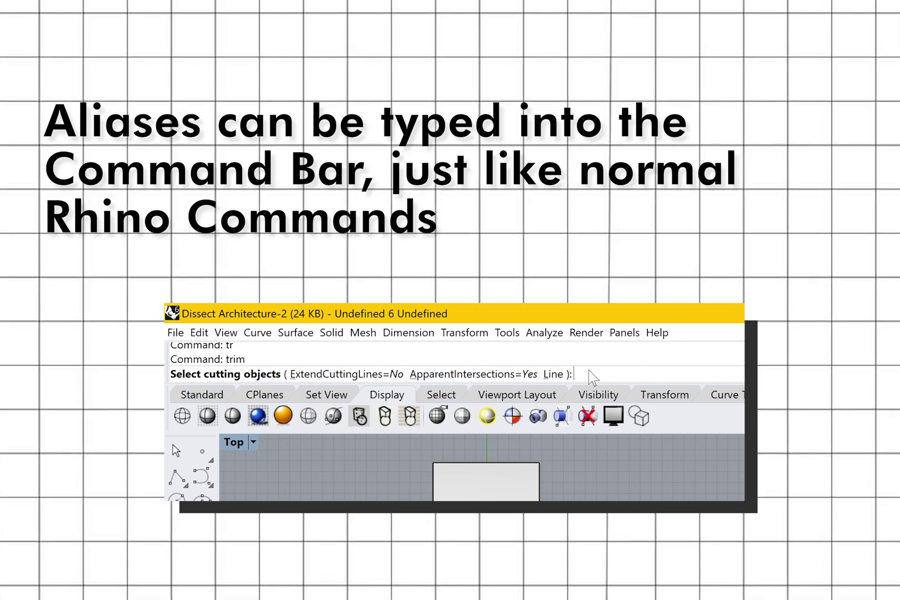
{"action": "key", "text": "Escape"}
Run Delete with the de alias, then enter the lasso command.
{"action": "type", "text": "de"}
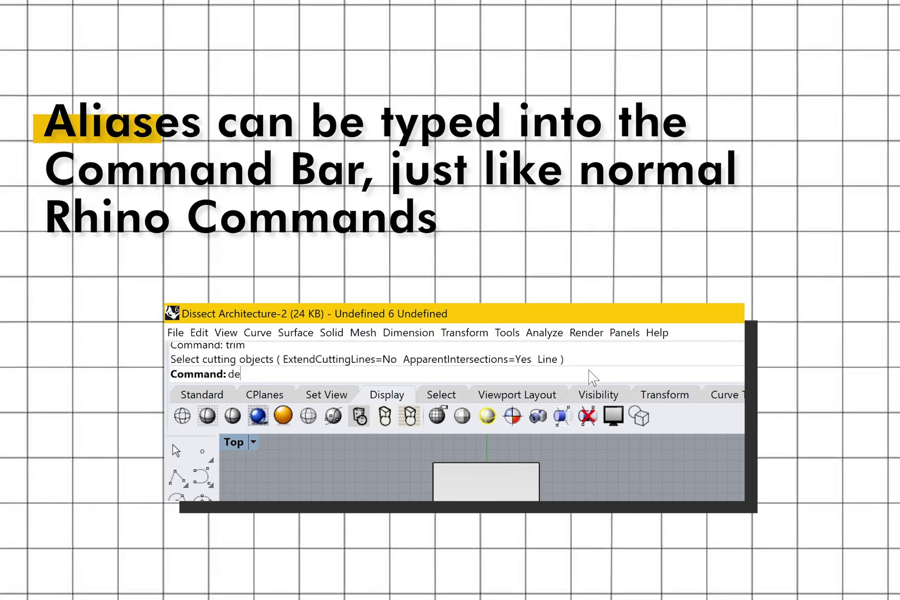
{"action": "key", "text": "Return"}
{"action": "type", "text": "lasso"}
{"action": "key", "text": "Return"}
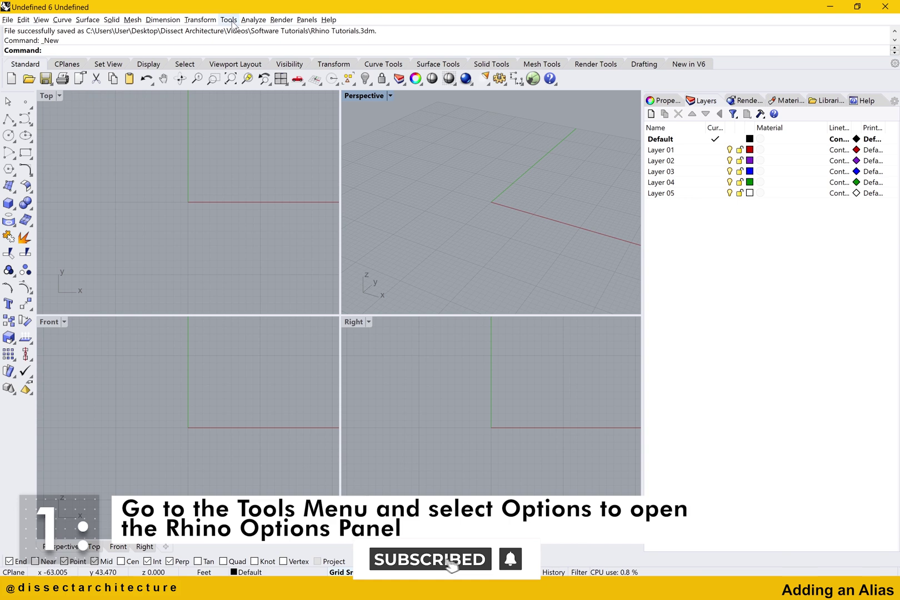
Show the Aliases page of Tools > Options, listing existing aliases and command macros.
{"action": "left_click", "coordinate": [228, 20]}
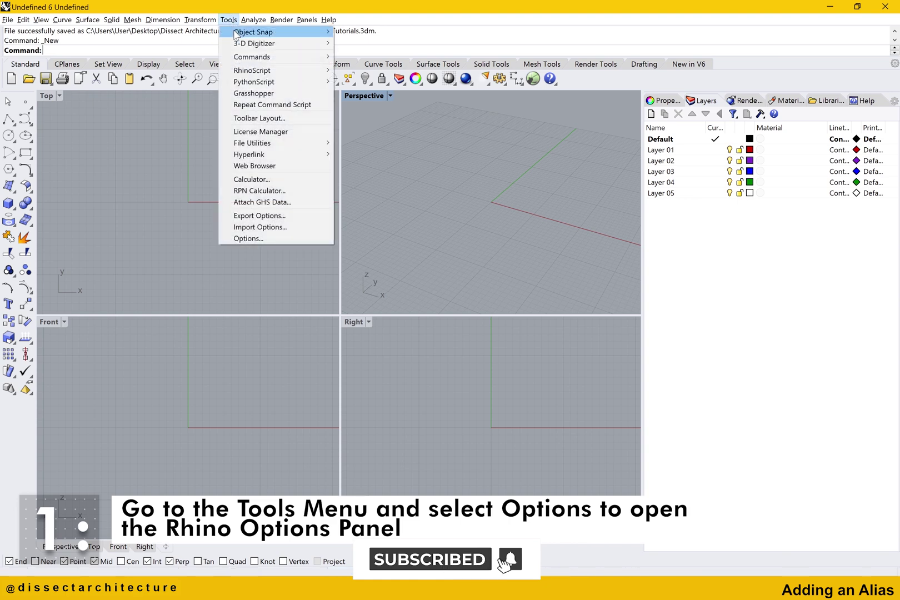
{"action": "left_click", "coordinate": [260, 240]}
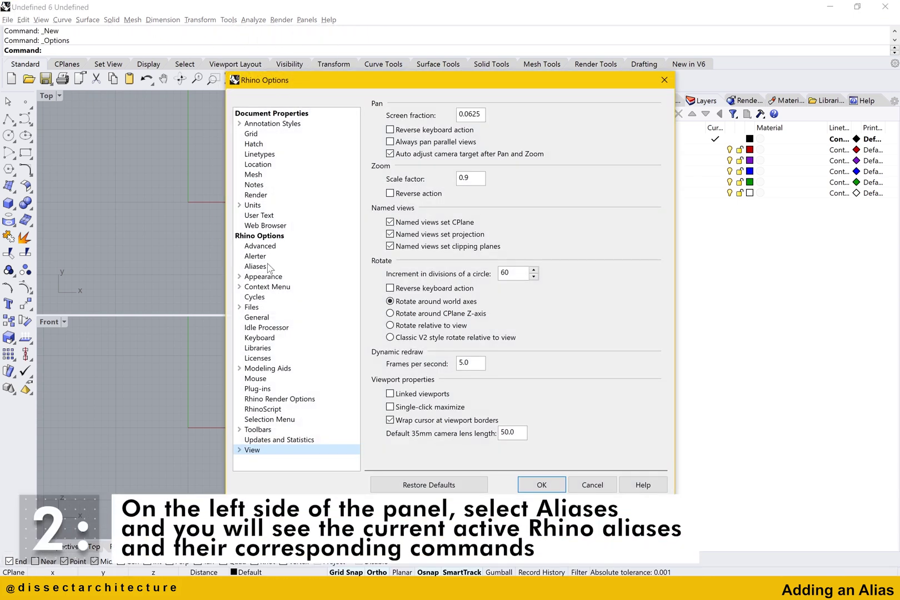
{"action": "left_click", "coordinate": [256, 267]}
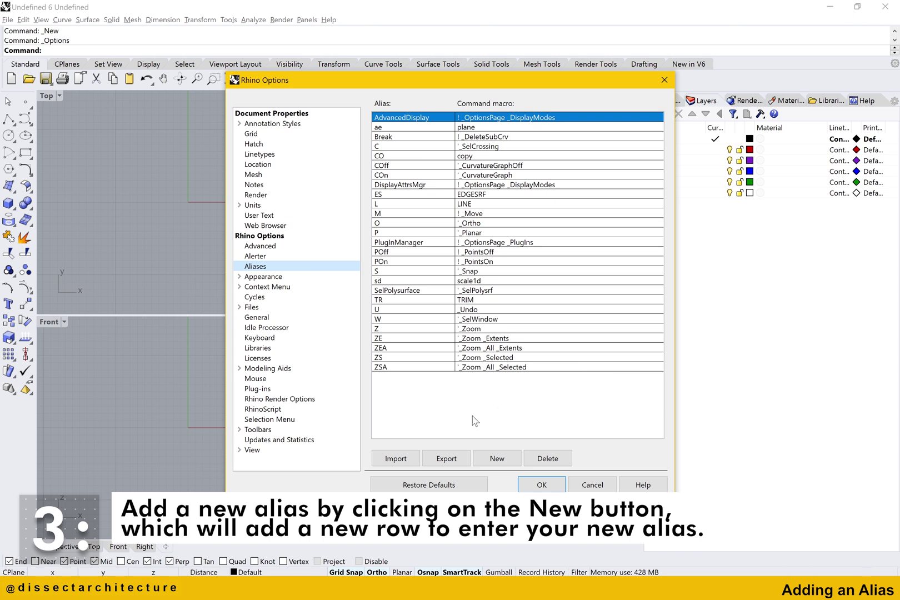
Add a de alias with the command macro delete, then add another blank alias row.
{"action": "left_click", "coordinate": [483, 459]}
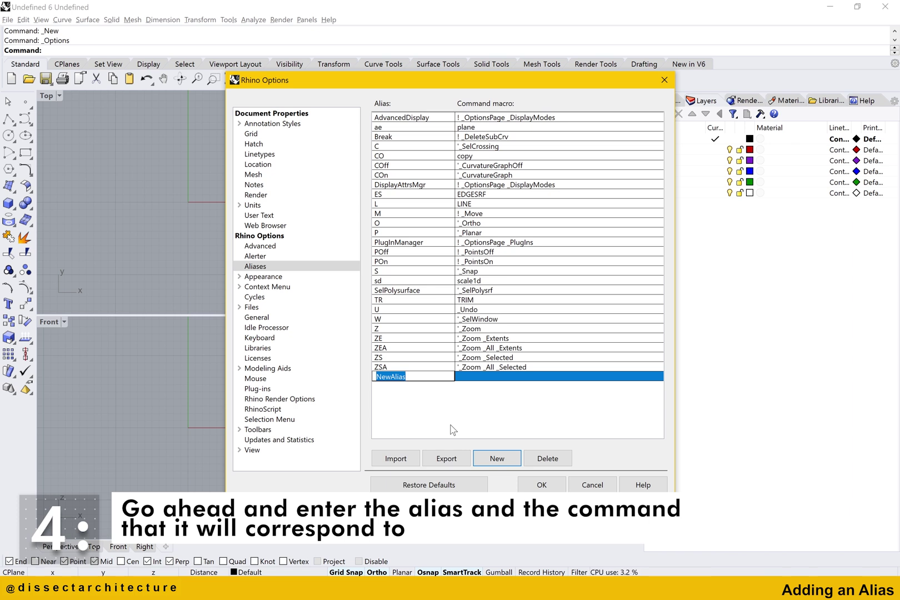
{"action": "type", "text": "de"}
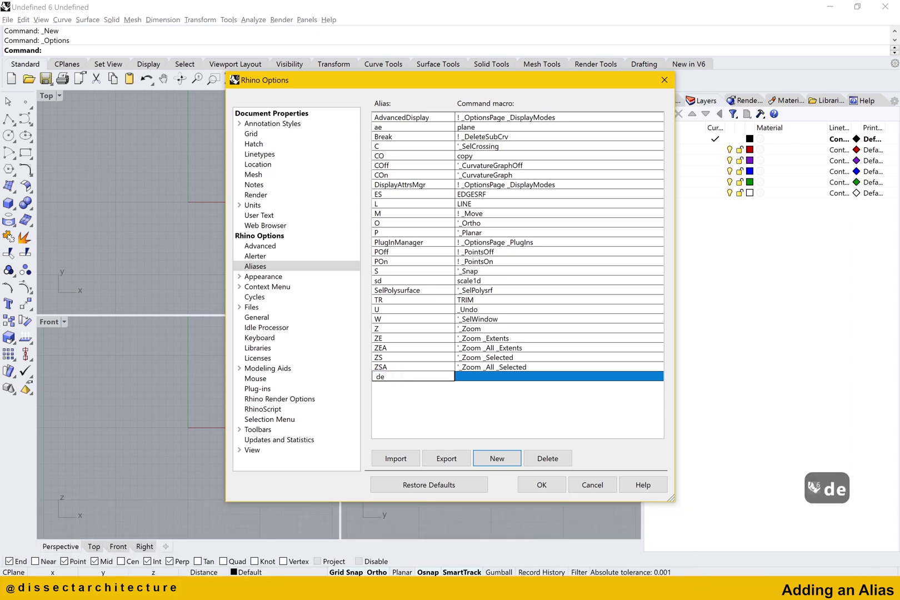
{"action": "key", "text": "Return"}
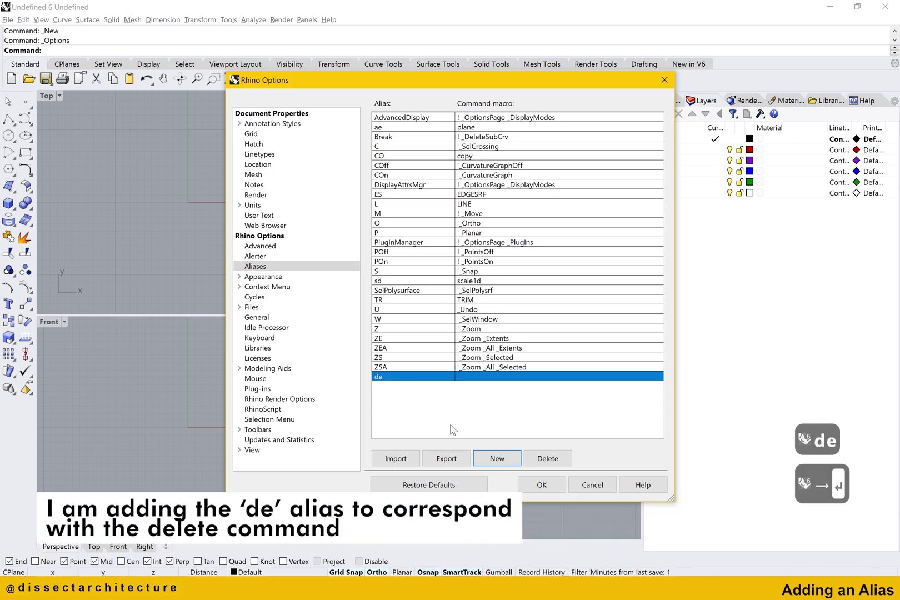
{"action": "type", "text": "delete"}
{"action": "key", "text": "Return"}
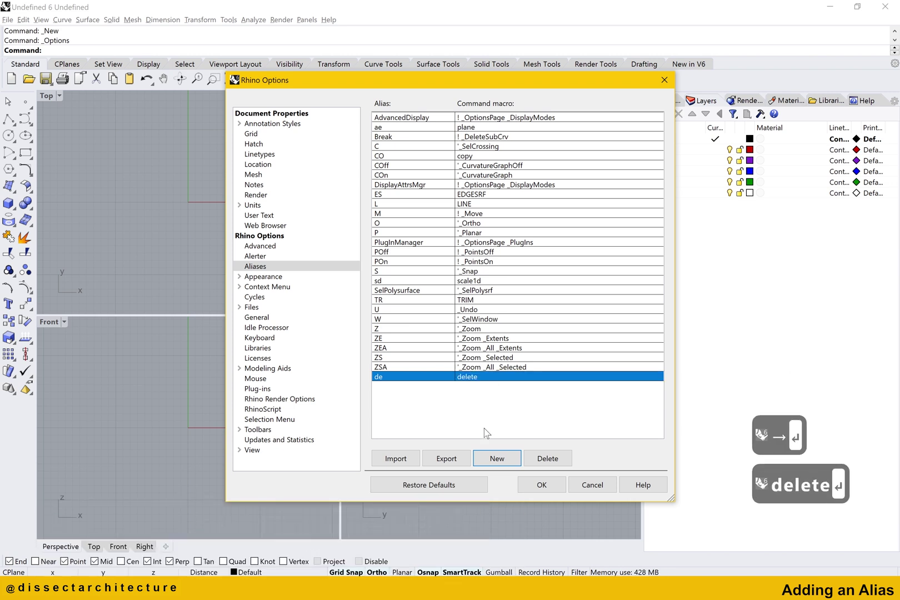
{"action": "left_click", "coordinate": [497, 458]}
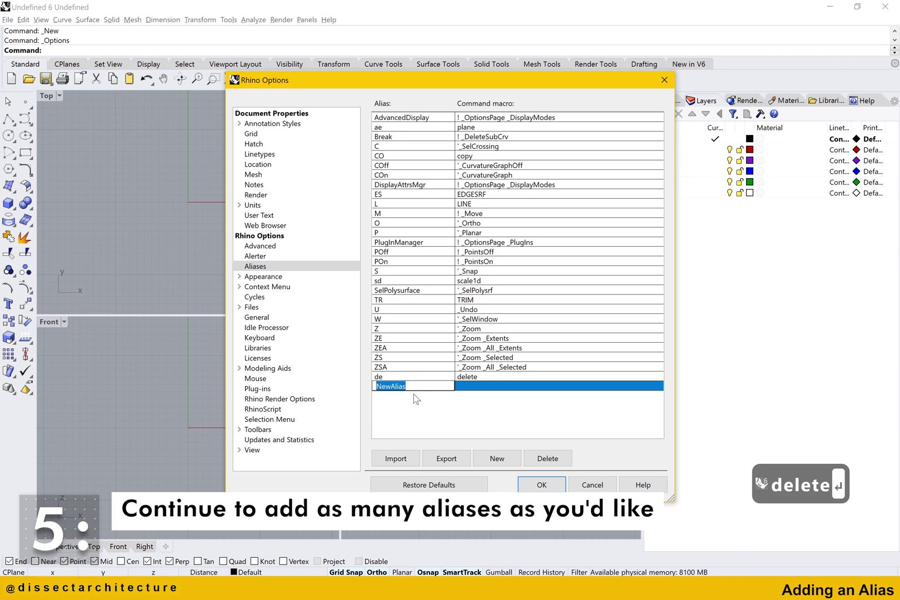
Create an alias eg running dupedge, renaming the du entry, and confirm Options with OK.
{"action": "type", "text": "du"}
{"action": "key", "text": "Tab"}
{"action": "key", "text": "Return"}
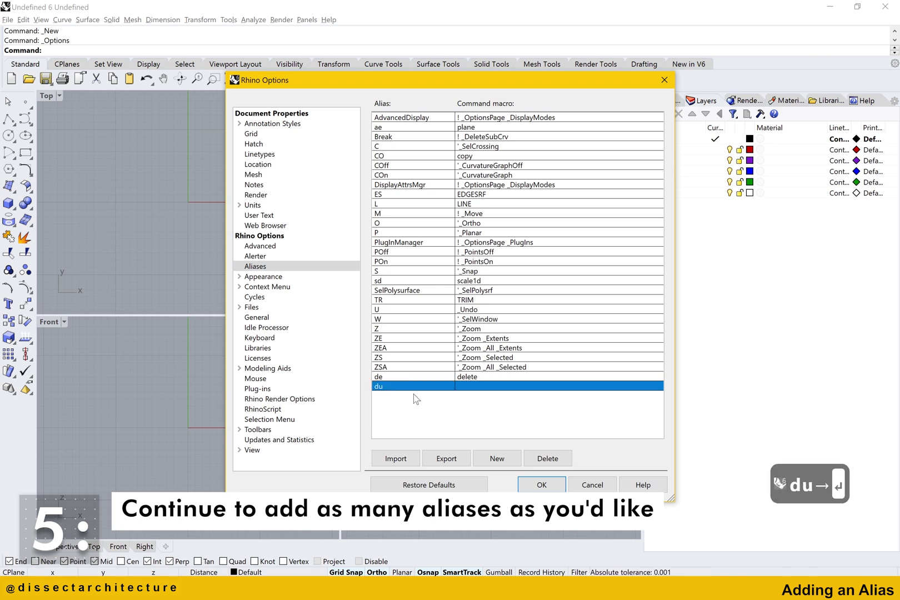
{"action": "left_click", "coordinate": [470, 387]}
{"action": "type", "text": "dup"}
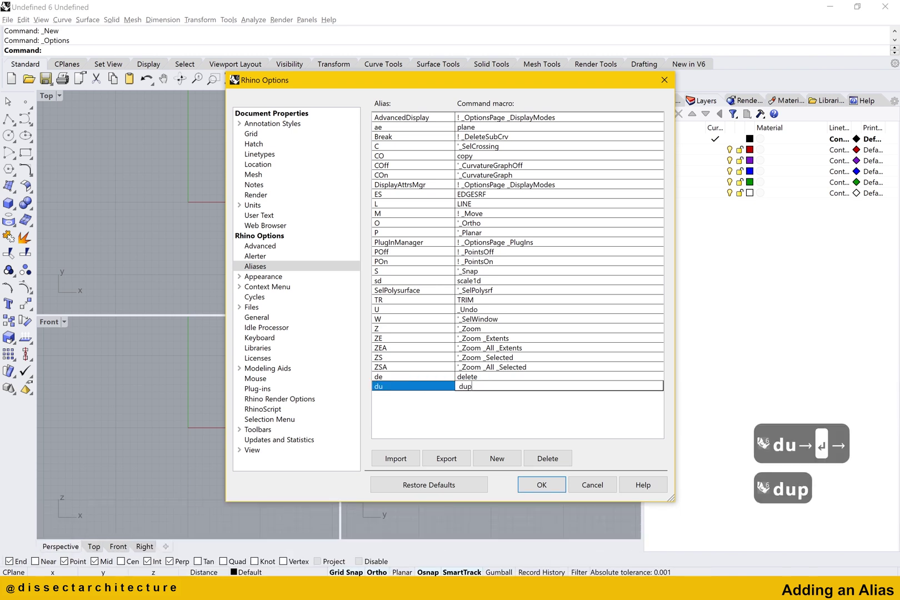
{"action": "type", "text": "edge"}
{"action": "key", "text": "Return"}
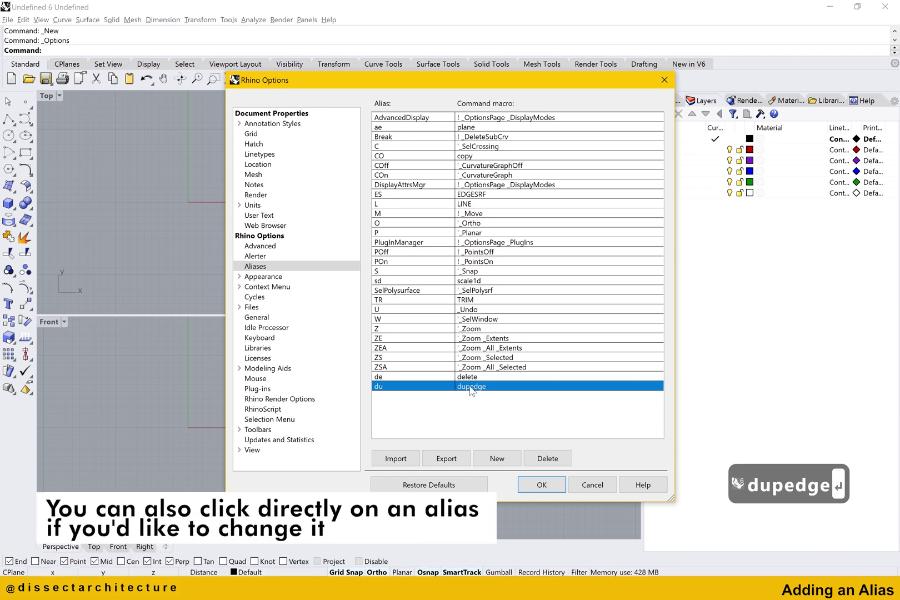
{"action": "left_click", "coordinate": [431, 388]}
{"action": "type", "text": "eg"}
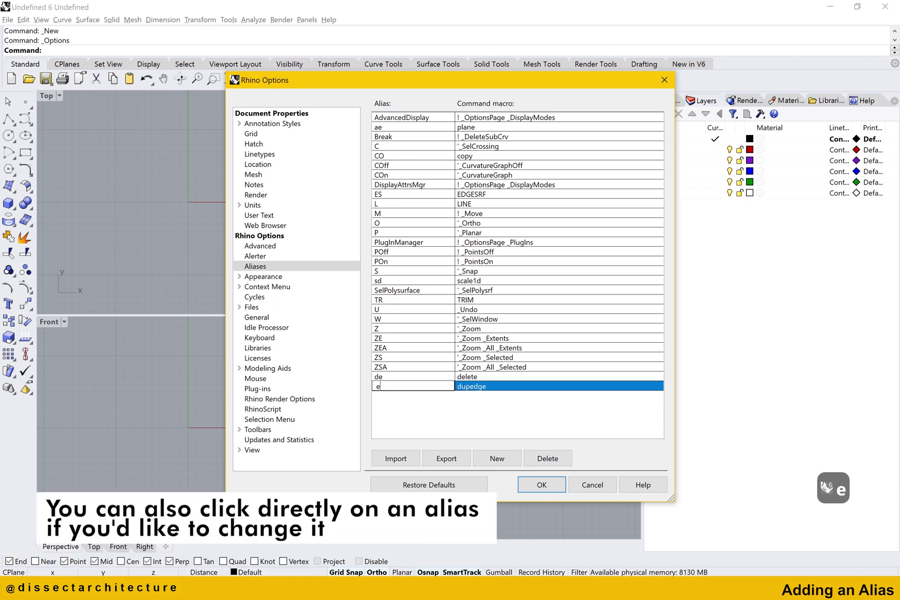
{"action": "left_click", "coordinate": [435, 409]}
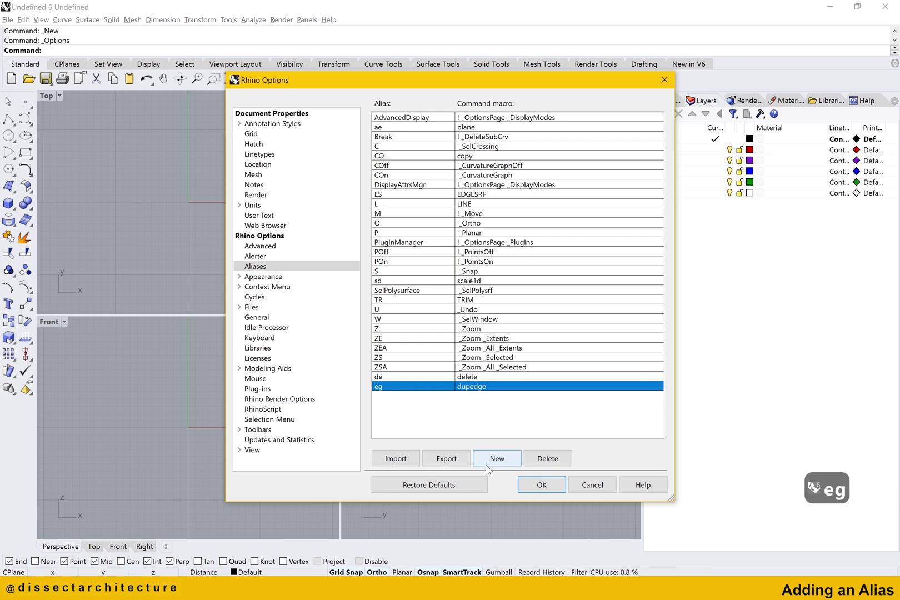
{"action": "left_click", "coordinate": [539, 485]}
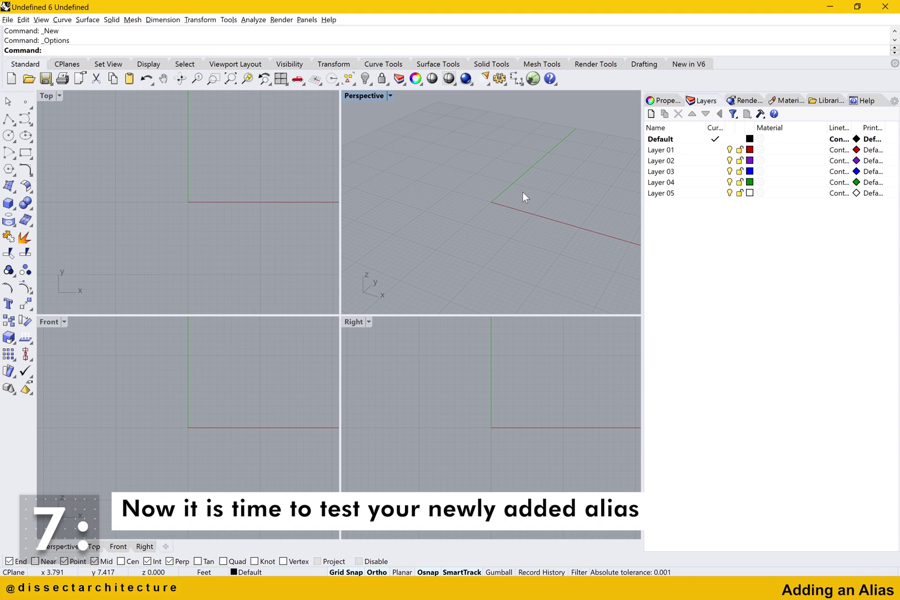
Draw a cube with the Box tool, starting from the origin.
{"action": "scroll", "coordinate": [507, 197], "scroll_direction": "up", "scroll_amount": 3}
{"action": "type", "text": "re"}
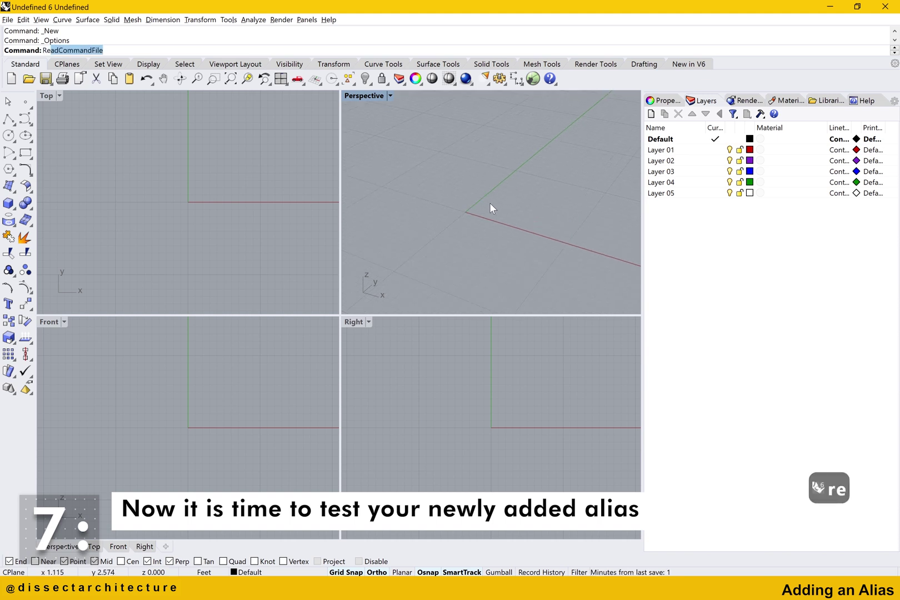
{"action": "key", "text": "Escape"}
{"action": "key", "text": "Escape"}
{"action": "left_click", "coordinate": [8, 203]}
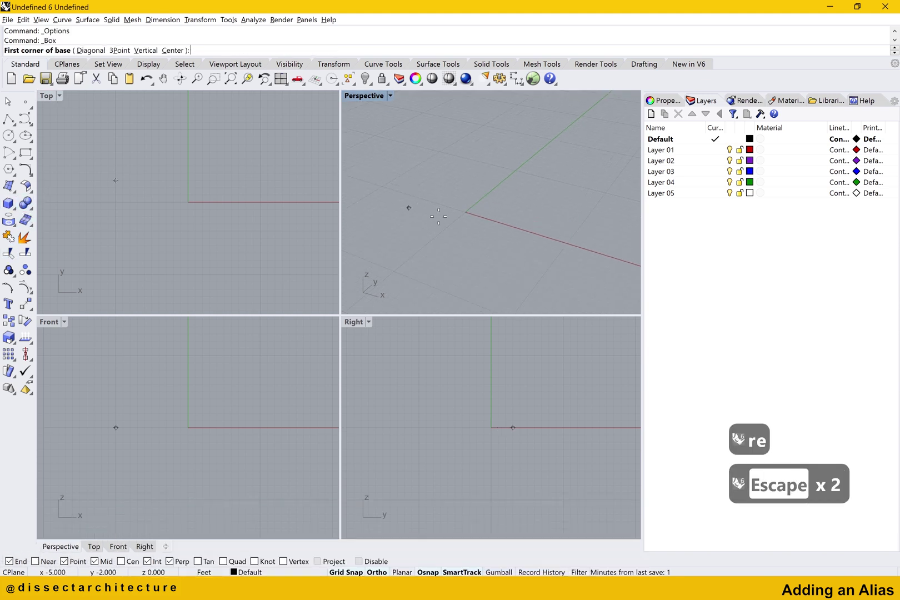
{"action": "left_click", "coordinate": [466, 212]}
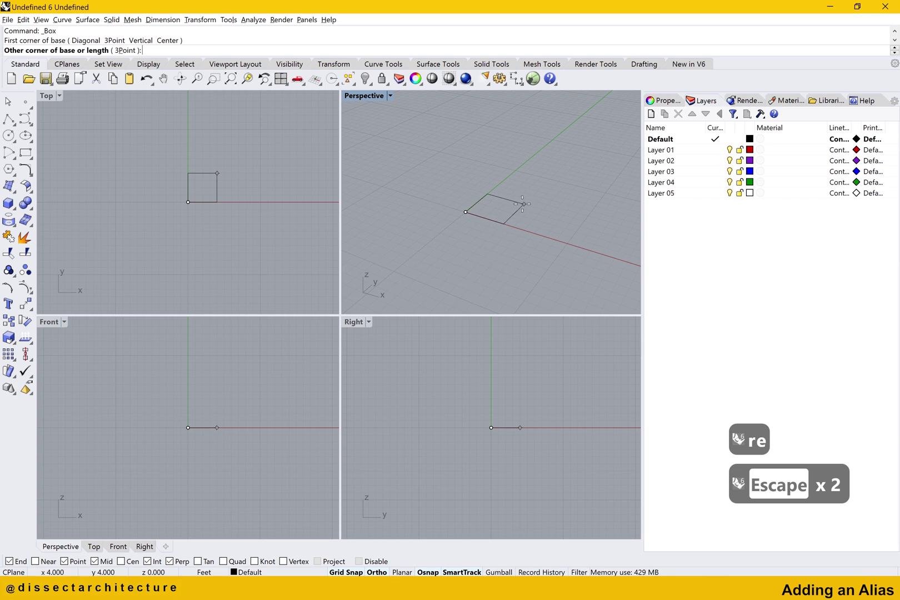
{"action": "left_click", "coordinate": [524, 204]}
{"action": "left_click", "coordinate": [526, 170]}
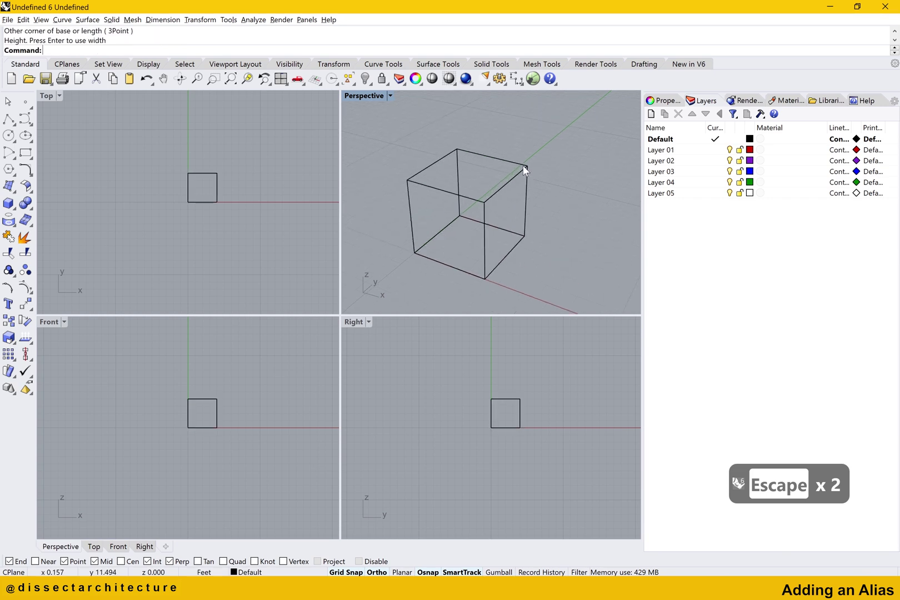
Set the Perspective viewport to Shaded and maximize it.
{"action": "left_click", "coordinate": [368, 98]}
{"action": "left_click", "coordinate": [368, 137]}
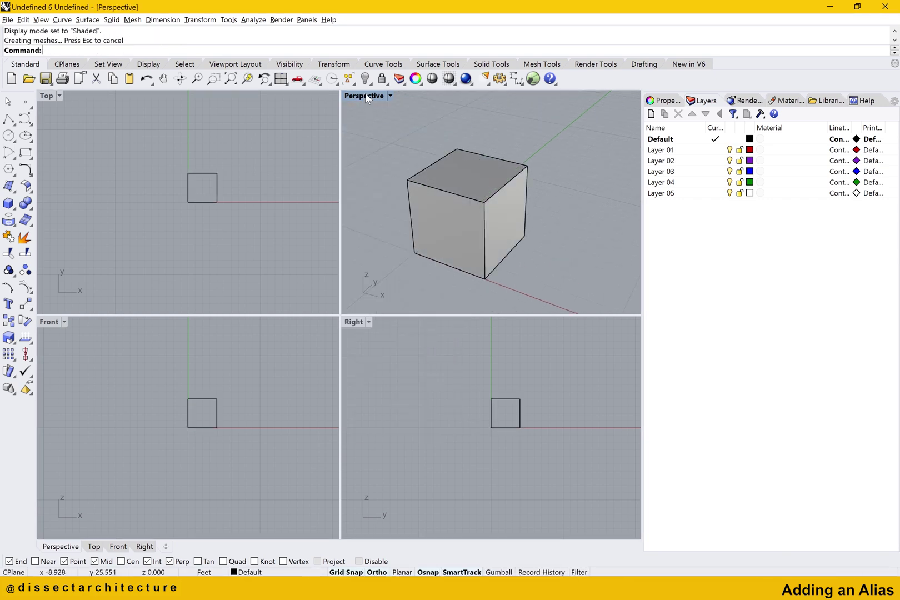
{"action": "double_click", "coordinate": [365, 95]}
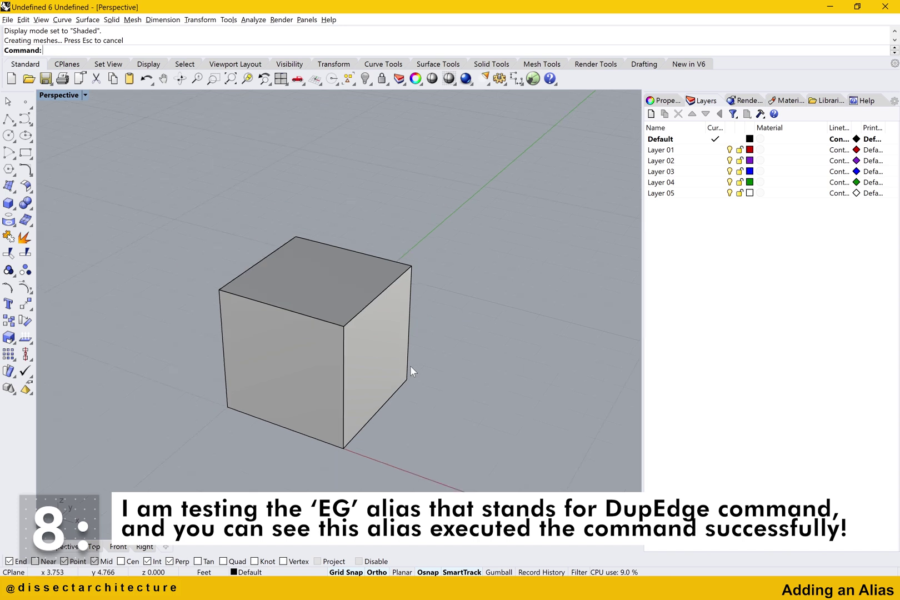
Delete the cube with the de alias, then undo to restore it.
{"action": "type", "text": "de"}
{"action": "key", "text": "Return"}
{"action": "key", "text": "ctrl+z"}
Run DupEdge via the eg alias and pick the edges of the cube's right face.
{"action": "type", "text": "eg"}
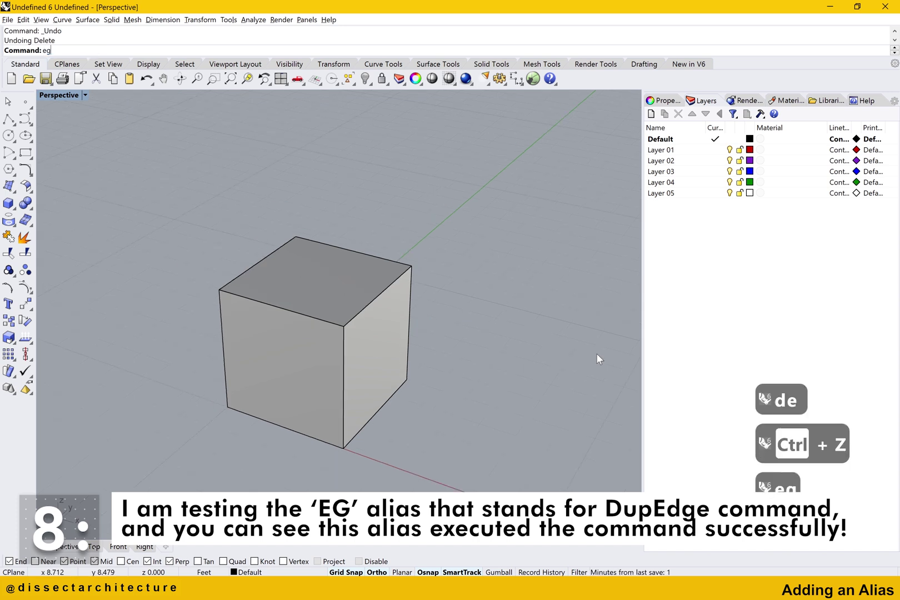
{"action": "key", "text": "Return"}
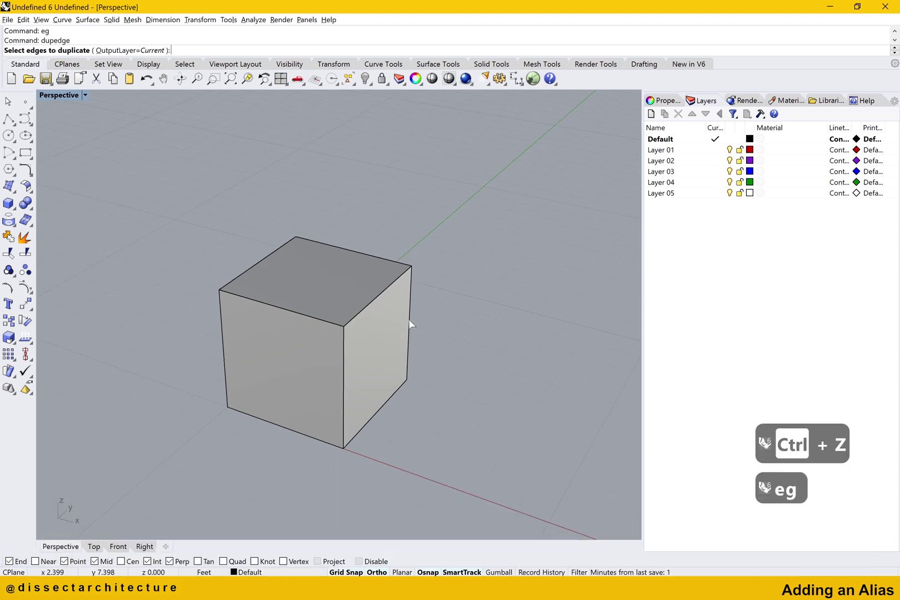
{"action": "left_click", "coordinate": [410, 322]}
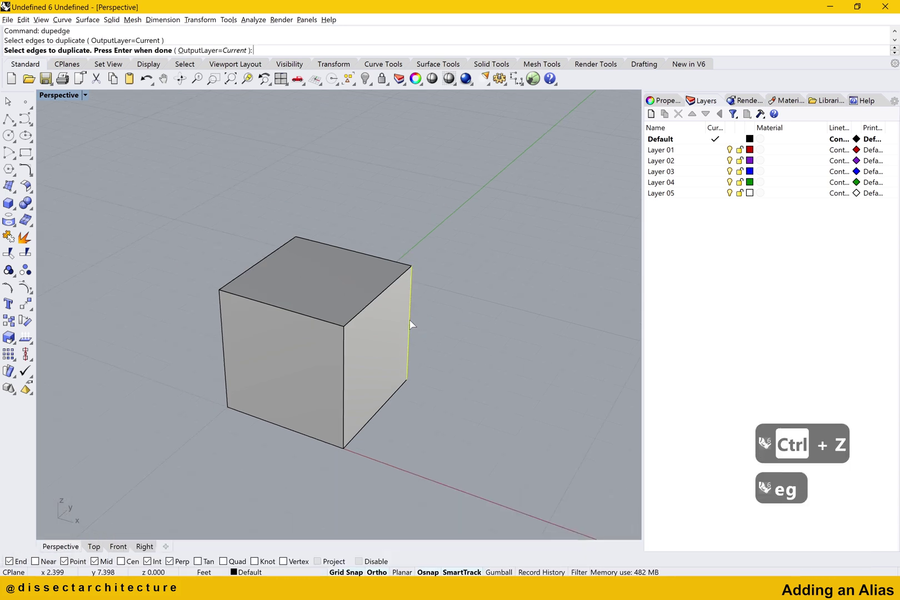
{"action": "left_click", "coordinate": [396, 281]}
{"action": "left_click", "coordinate": [345, 370]}
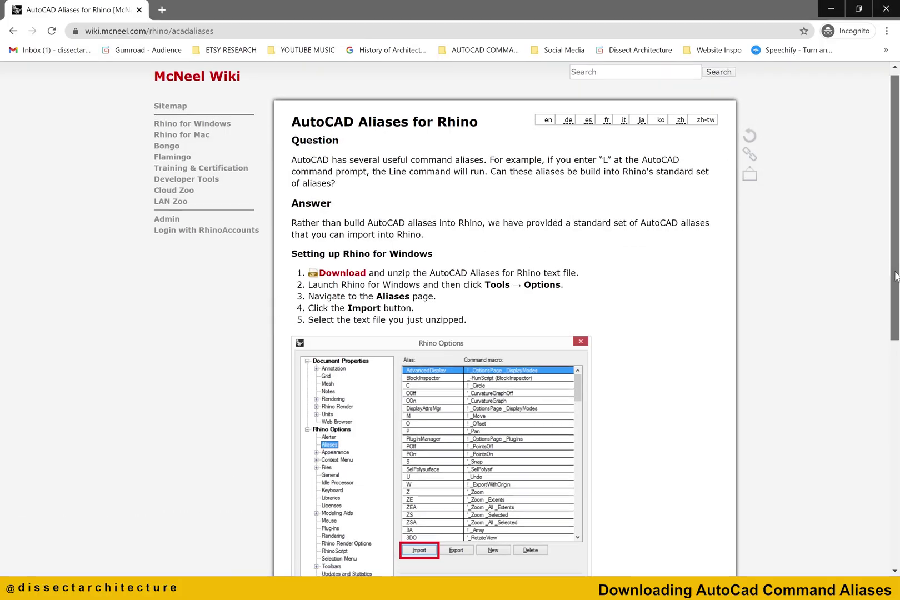
Download acadaliasesforrhino.zip from the AutoCAD Aliases for Rhino page and open it.
{"action": "left_click_drag", "start_coordinate": [889, 323], "coordinate": [872, 427]}
{"action": "scroll", "coordinate": [871, 427], "scroll_direction": "down", "scroll_amount": 3}
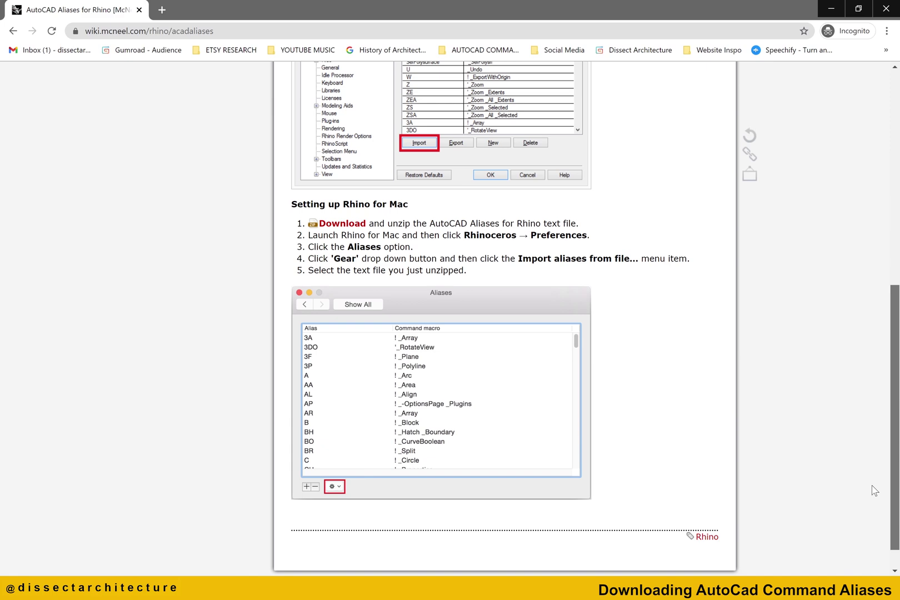
{"action": "scroll", "coordinate": [868, 482], "scroll_direction": "up", "scroll_amount": 5}
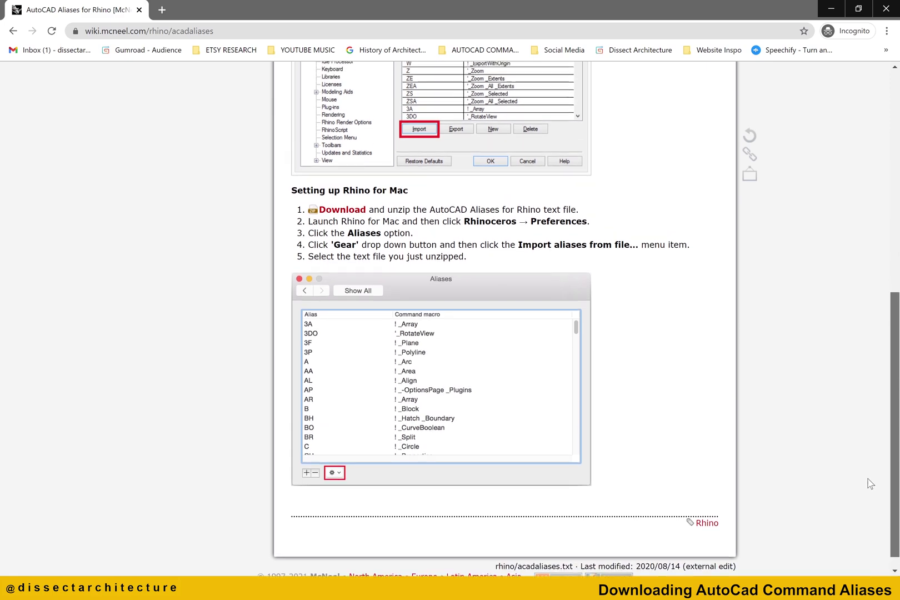
{"action": "scroll", "coordinate": [862, 311], "scroll_direction": "up", "scroll_amount": 3}
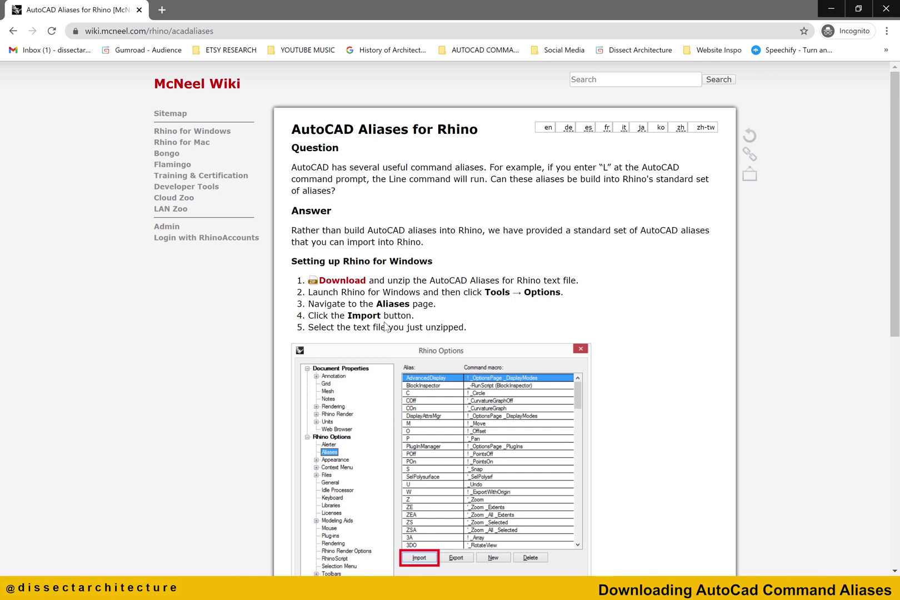
{"action": "left_click", "coordinate": [339, 280]}
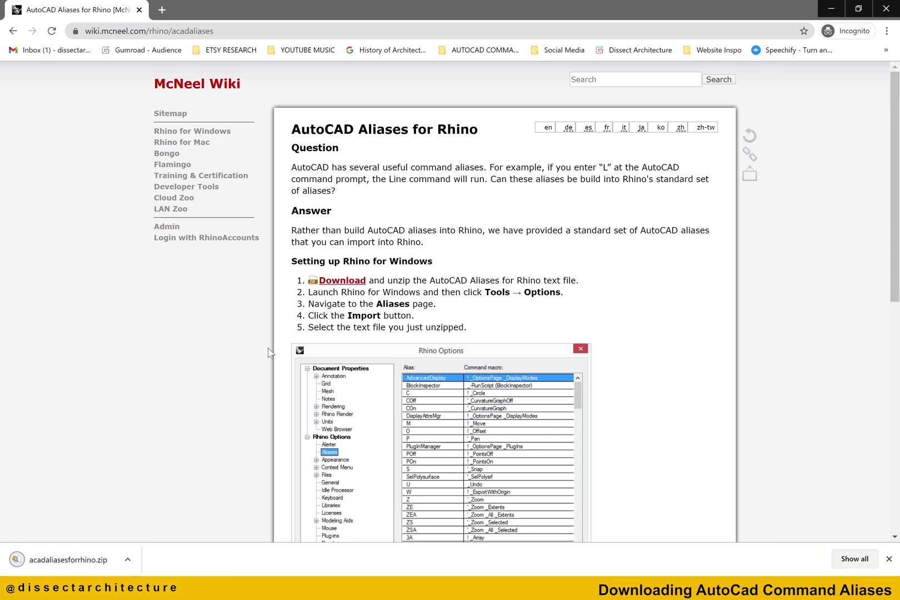
{"action": "left_click", "coordinate": [67, 559]}
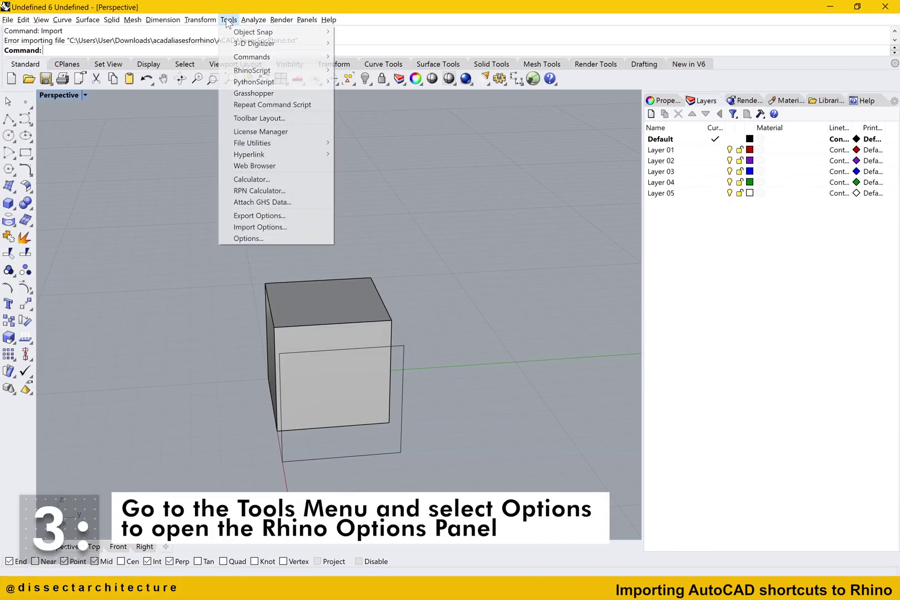
Open Rhino Options and start importing aliases from a text file on the Aliases page.
{"action": "left_click", "coordinate": [250, 238]}
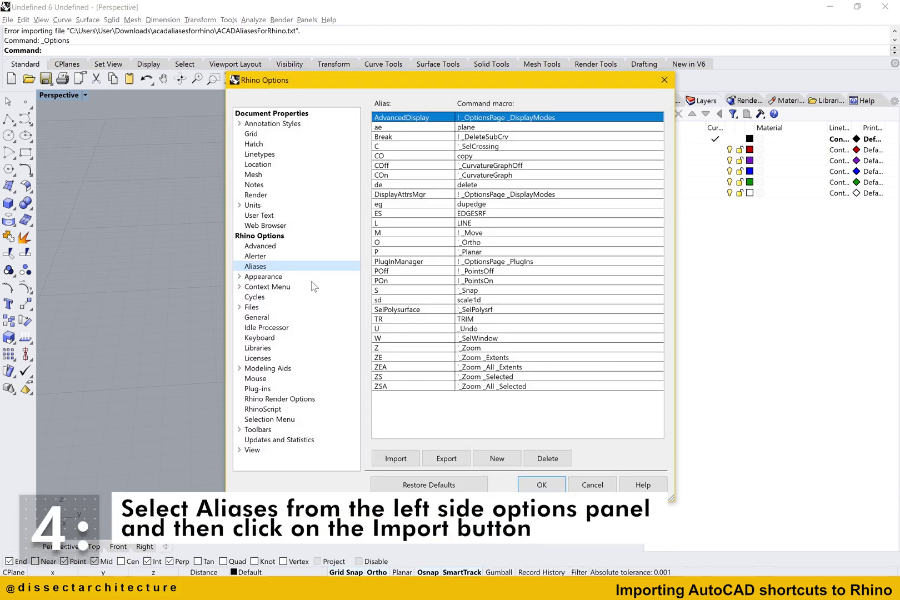
{"action": "left_click", "coordinate": [408, 466]}
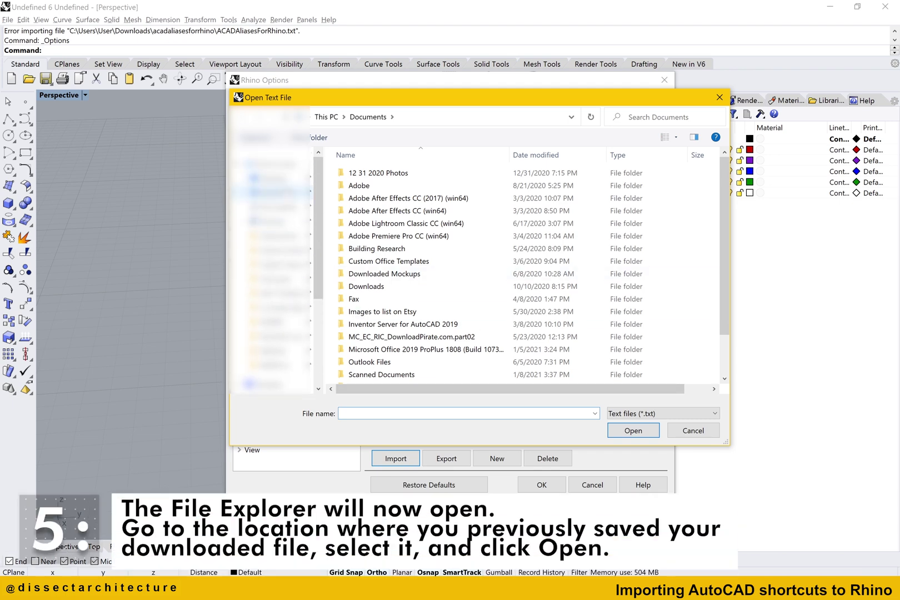
Import ACADAliasesForRhino.txt from Downloads\acadaliasesforrhino, replacing all conflicts (120 imported).
{"action": "left_click", "coordinate": [262, 192]}
{"action": "left_click", "coordinate": [392, 234]}
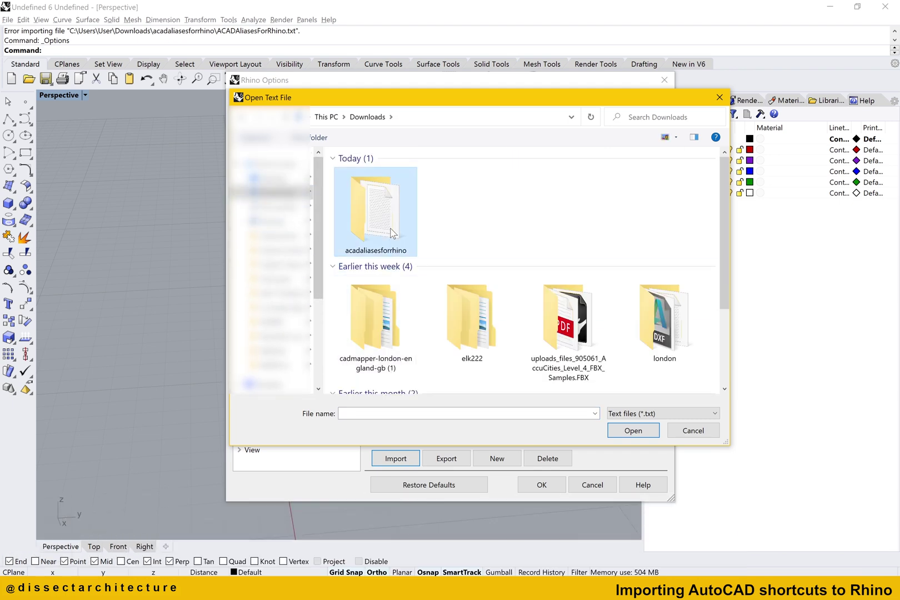
{"action": "double_click", "coordinate": [392, 234]}
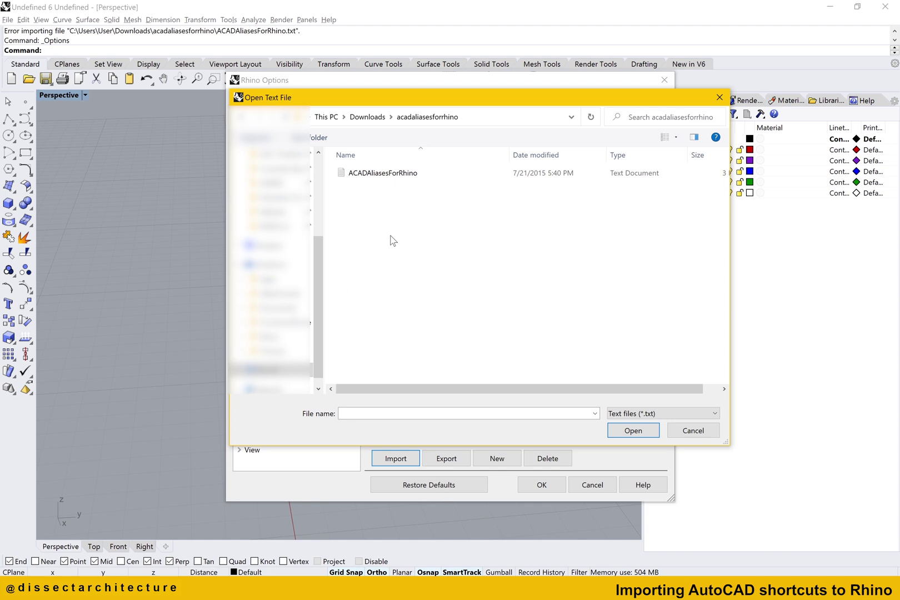
{"action": "left_click", "coordinate": [407, 176]}
{"action": "left_click", "coordinate": [620, 436]}
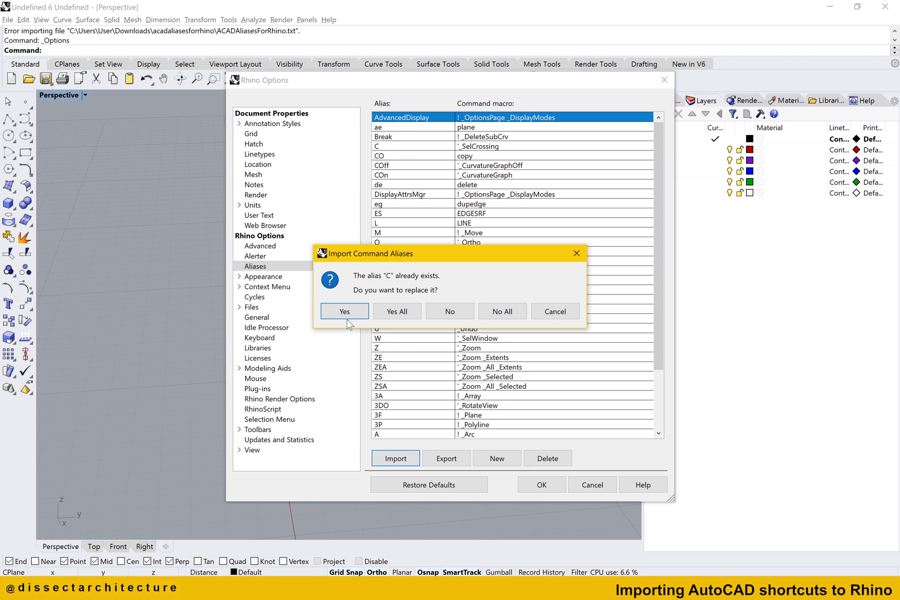
{"action": "left_click", "coordinate": [381, 314]}
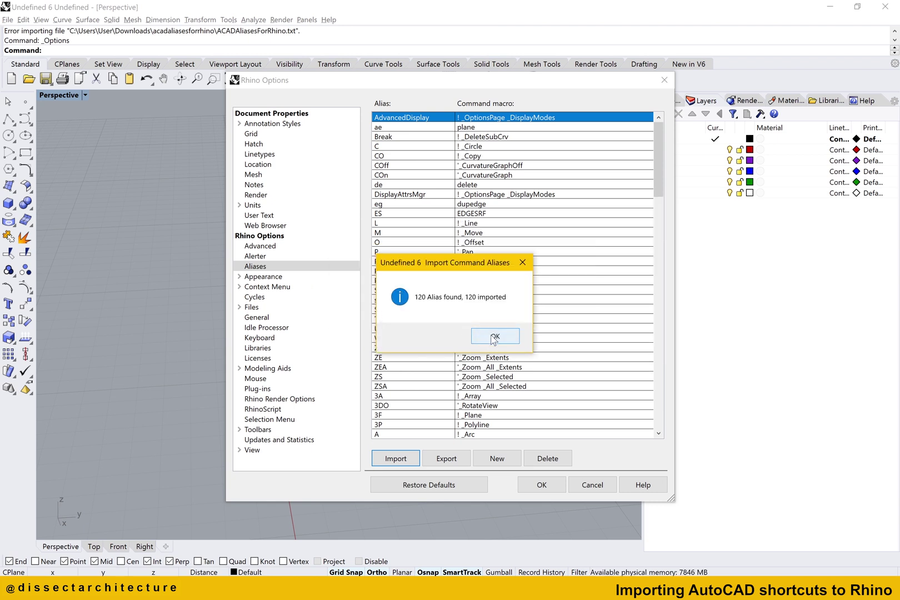
{"action": "left_click", "coordinate": [492, 337]}
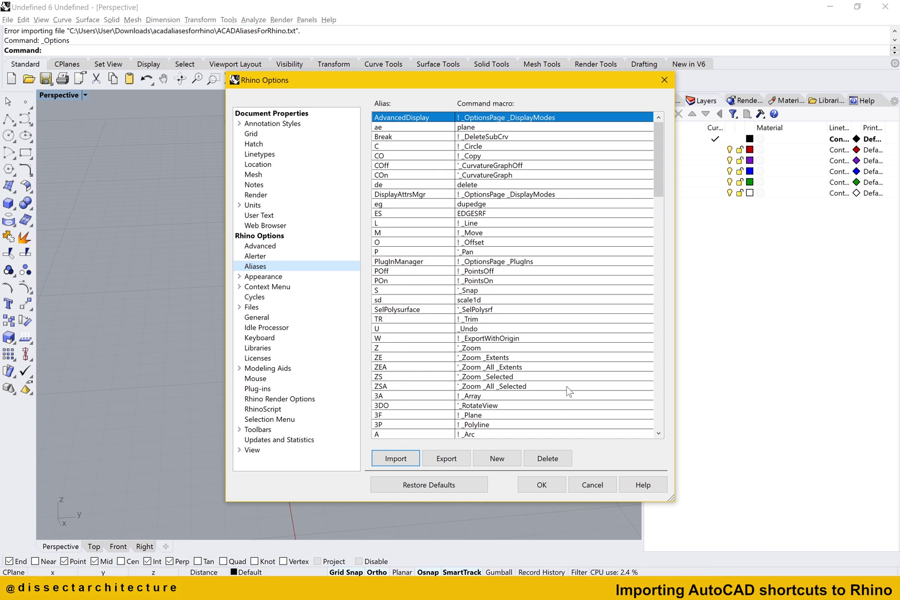
Scroll through the imported AutoCAD aliases list and close Options with OK.
{"action": "scroll", "coordinate": [569, 391], "scroll_direction": "down", "scroll_amount": 2}
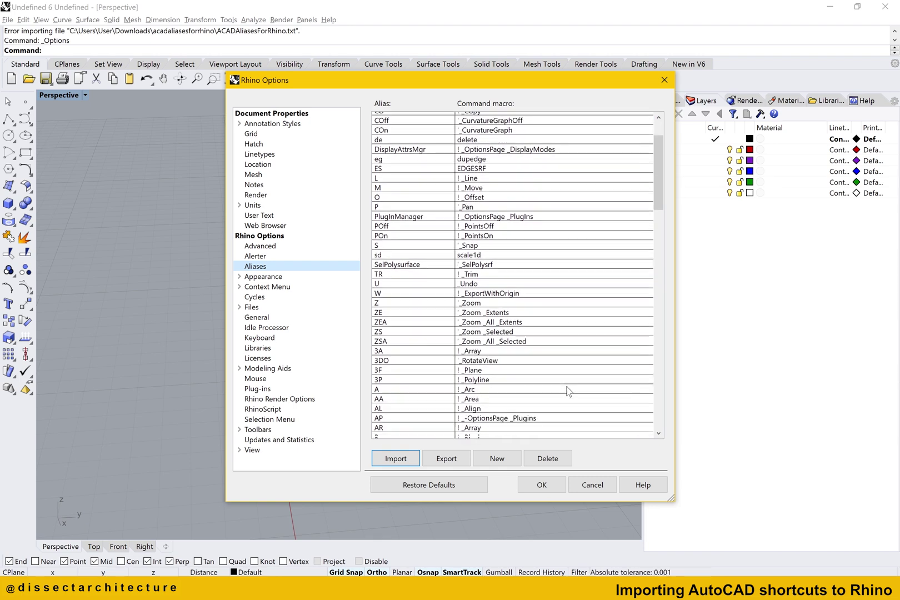
{"action": "scroll", "coordinate": [567, 391], "scroll_direction": "down", "scroll_amount": 4}
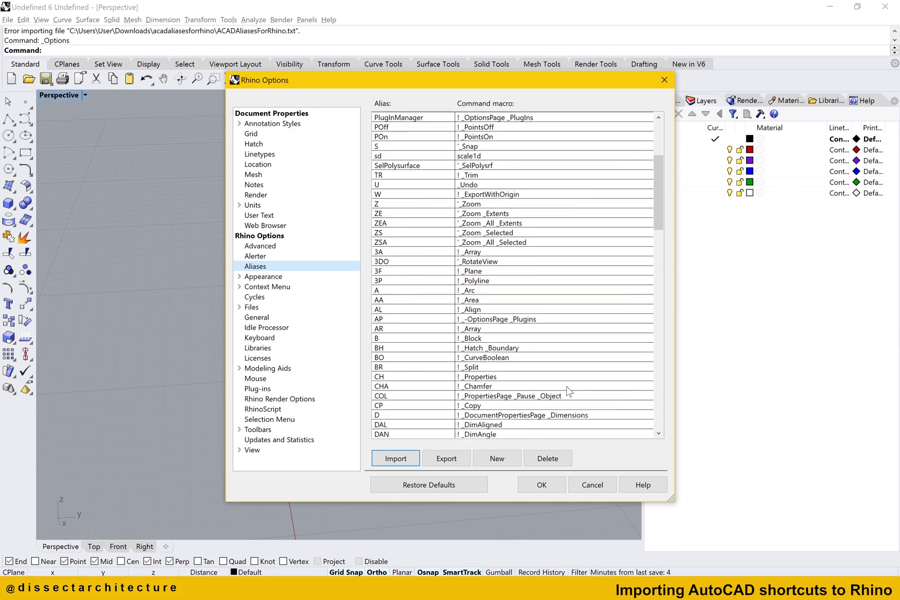
{"action": "scroll", "coordinate": [568, 392], "scroll_direction": "down", "scroll_amount": 8}
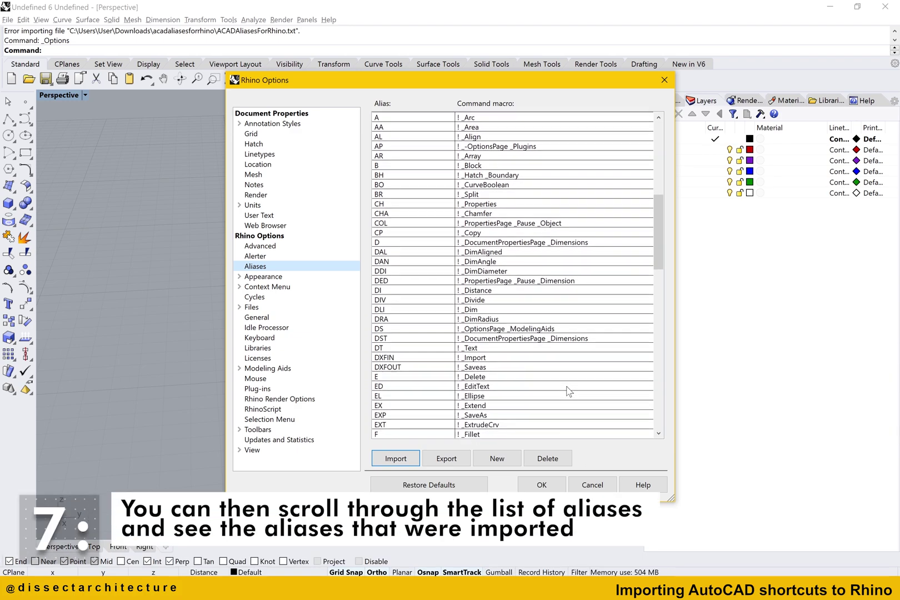
{"action": "scroll", "coordinate": [568, 391], "scroll_direction": "down", "scroll_amount": 10}
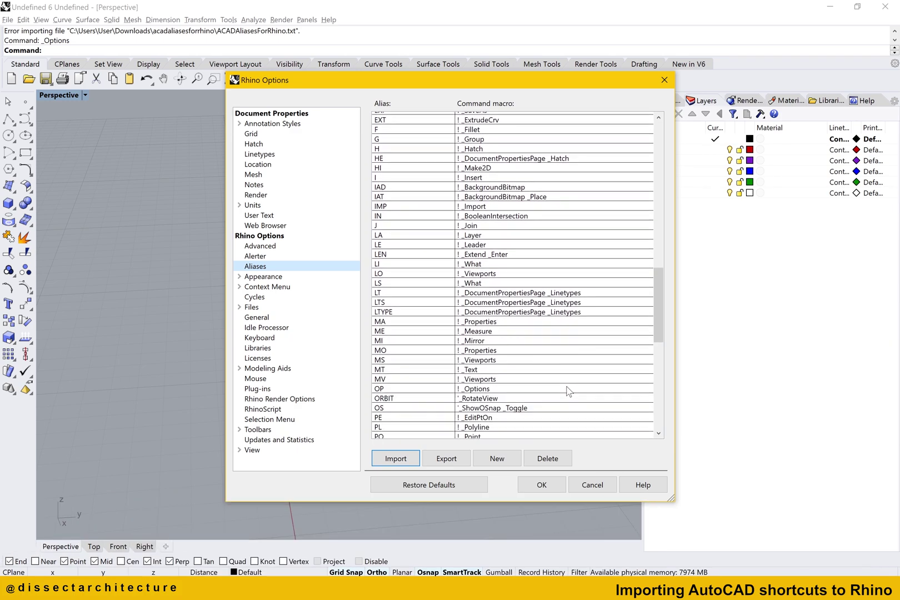
{"action": "scroll", "coordinate": [568, 391], "scroll_direction": "down", "scroll_amount": 4}
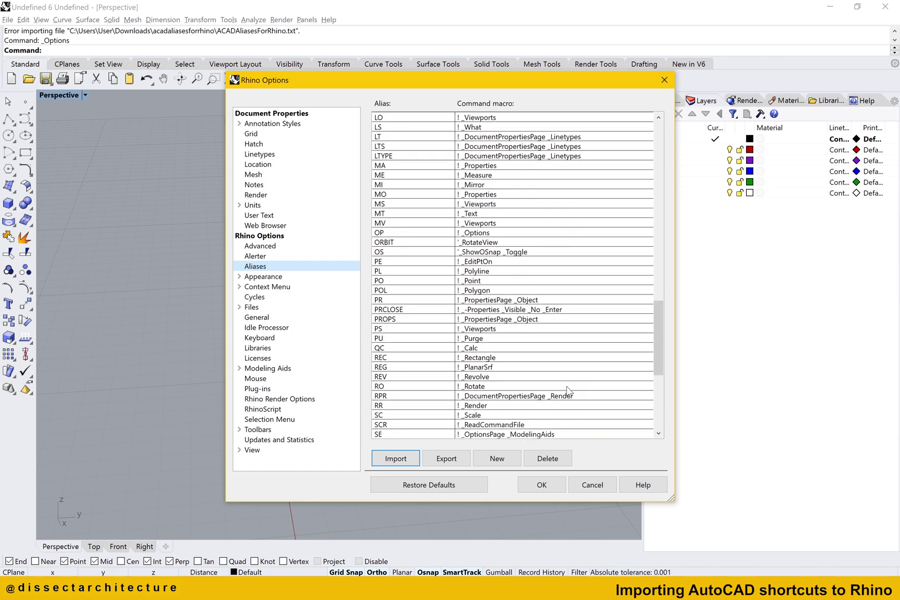
{"action": "scroll", "coordinate": [568, 391], "scroll_direction": "down", "scroll_amount": 8}
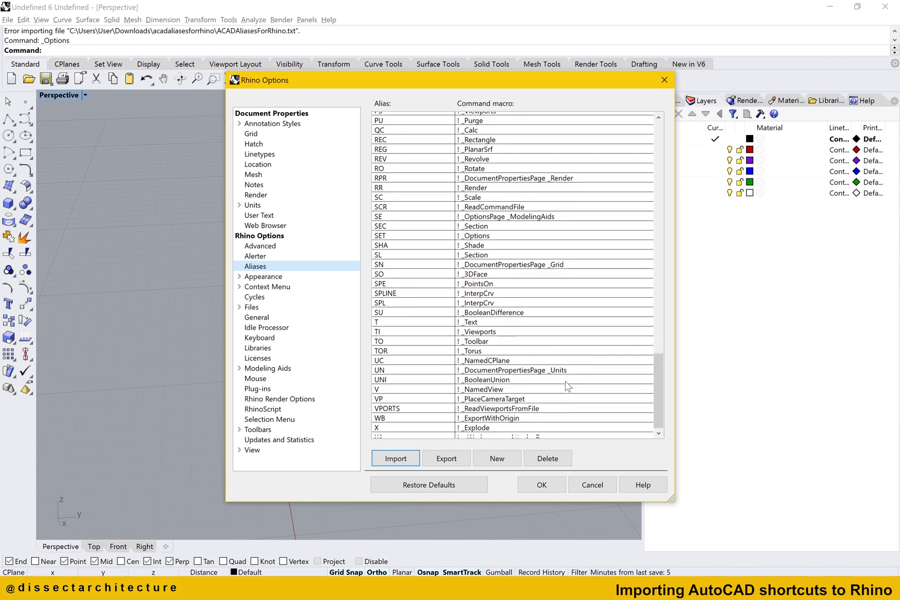
{"action": "scroll", "coordinate": [568, 386], "scroll_direction": "down", "scroll_amount": 1}
{"action": "left_click", "coordinate": [542, 485]}
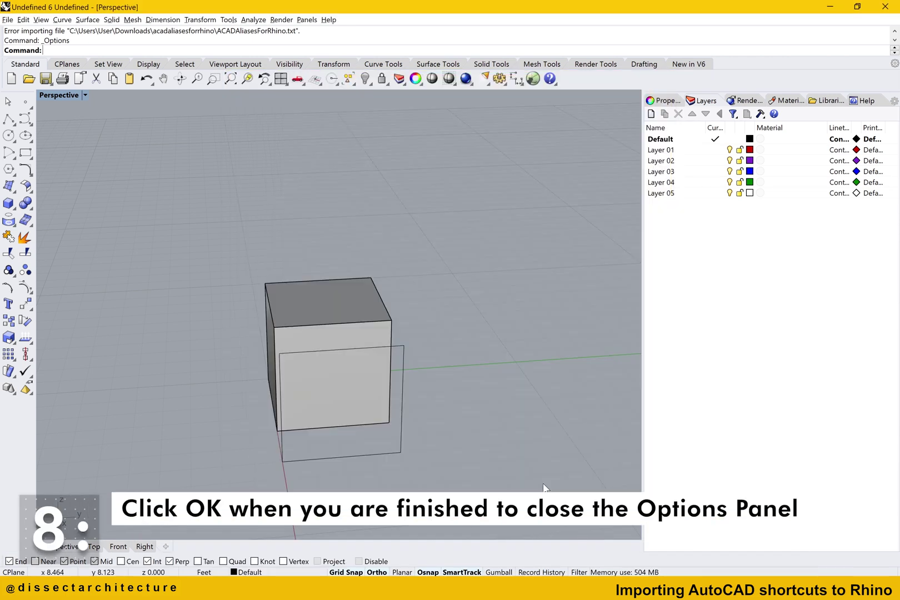
Test the PS alias, which reports an unknown command, then cancel it.
{"action": "type", "text": "ps"}
{"action": "key", "text": "Return"}
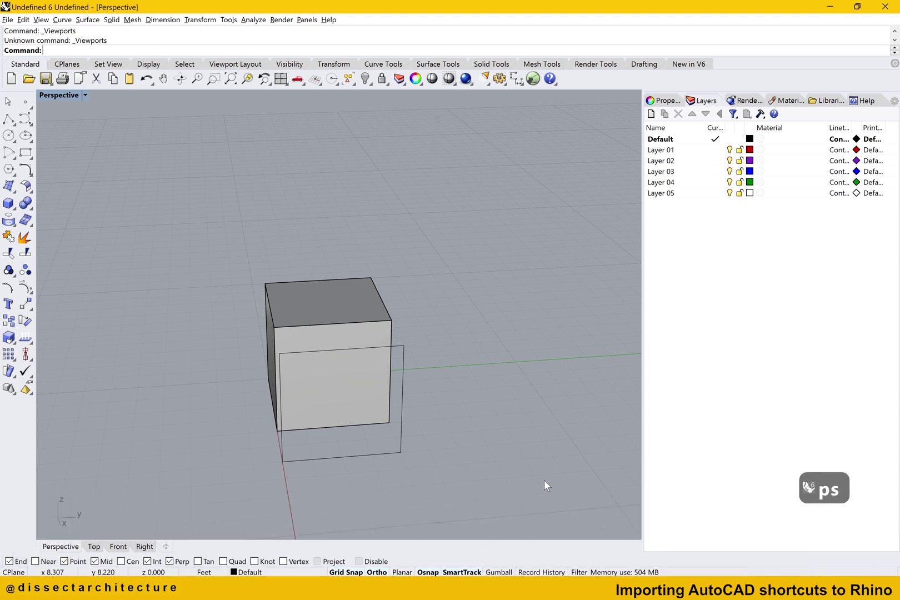
{"action": "key", "text": "Escape"}
{"action": "key", "text": "Escape"}
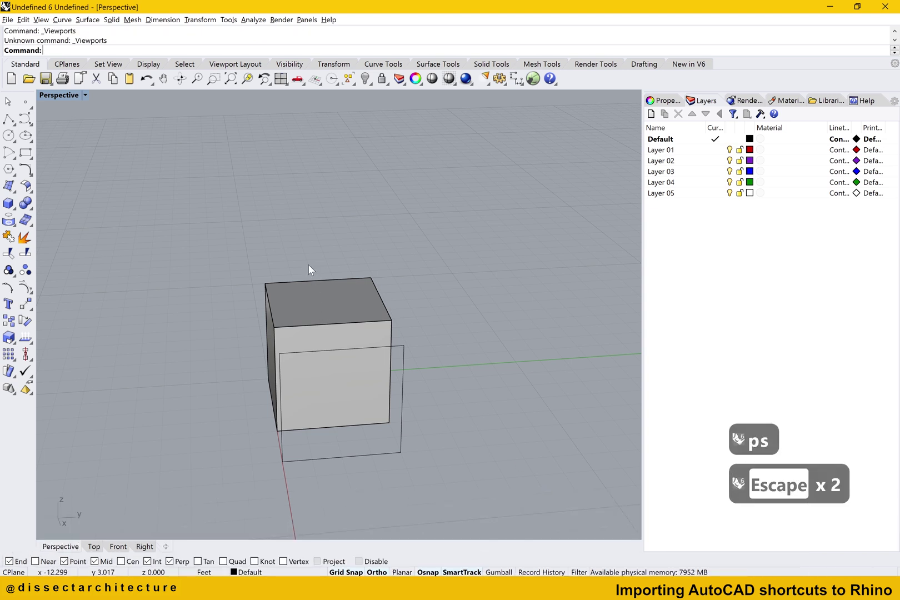
Test the T alias, which starts the Text command, and cancel its dialog without adding text.
{"action": "right_click_drag", "start_coordinate": [310, 269], "coordinate": [328, 316]}
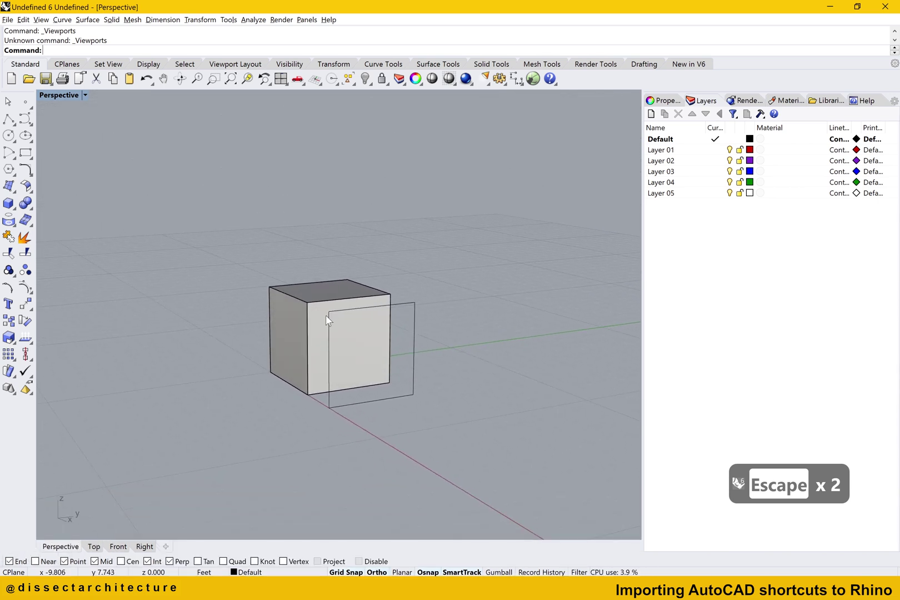
{"action": "type", "text": "t"}
{"action": "key", "text": "Return"}
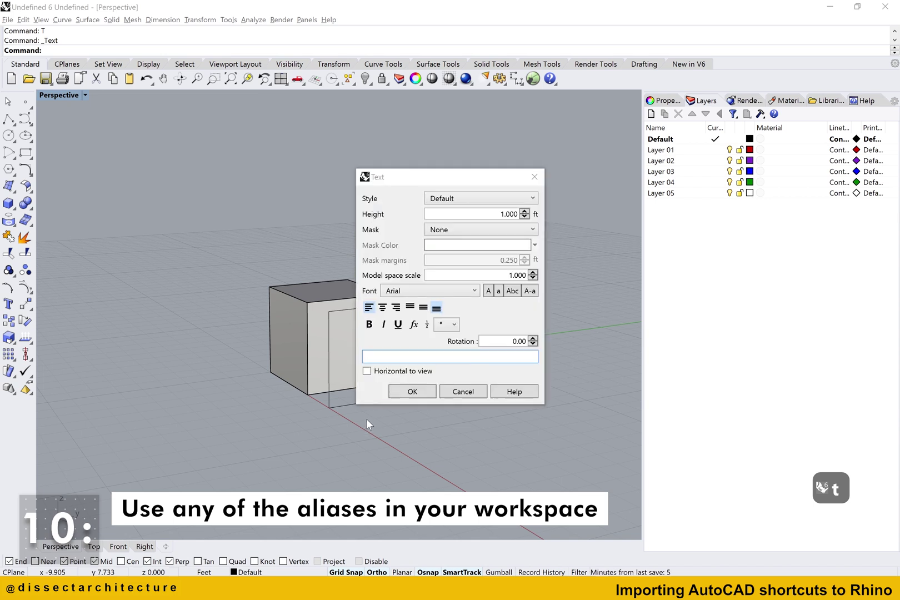
{"action": "left_click", "coordinate": [464, 392]}
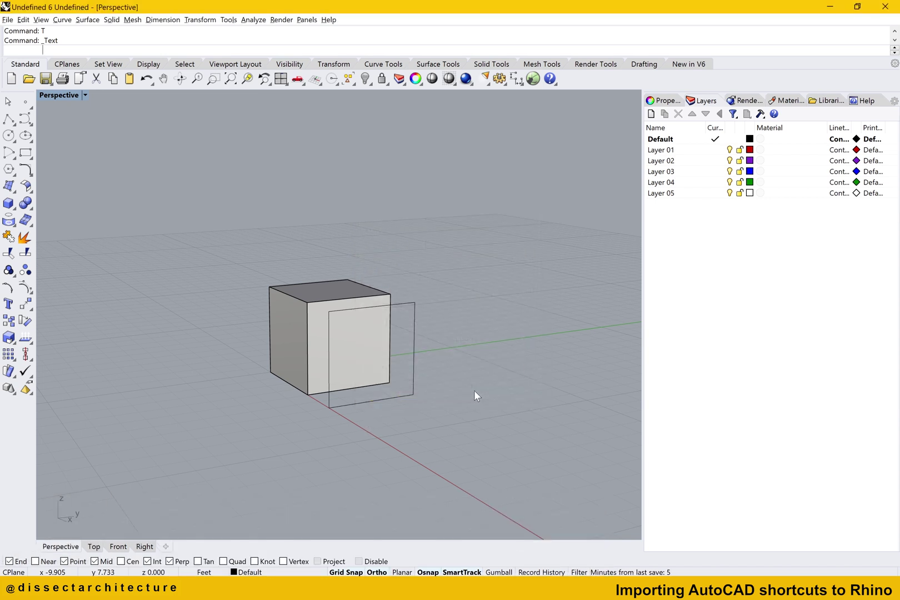